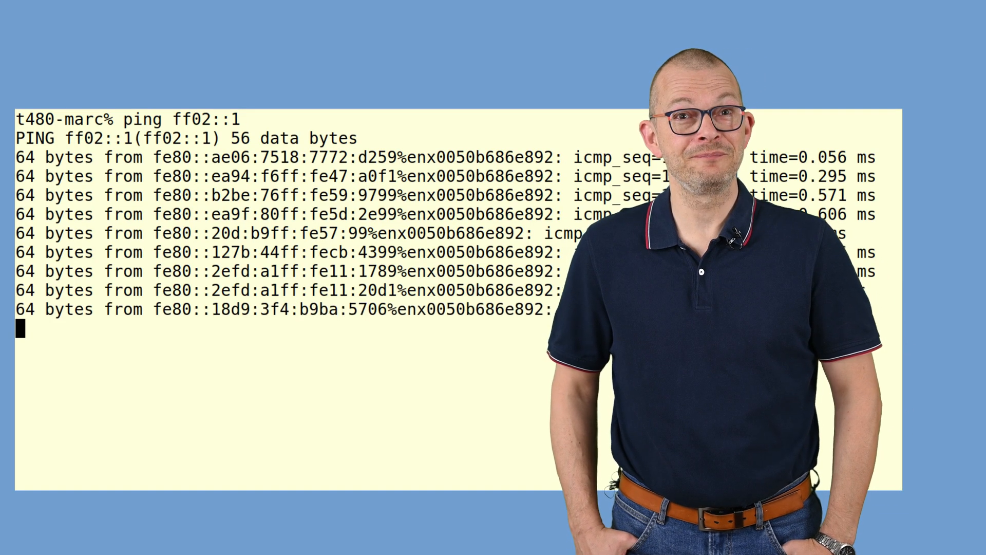
Stop the ping to ff02::1 so the link-local replies and statistics remain on screen.
key("ctrl+c")
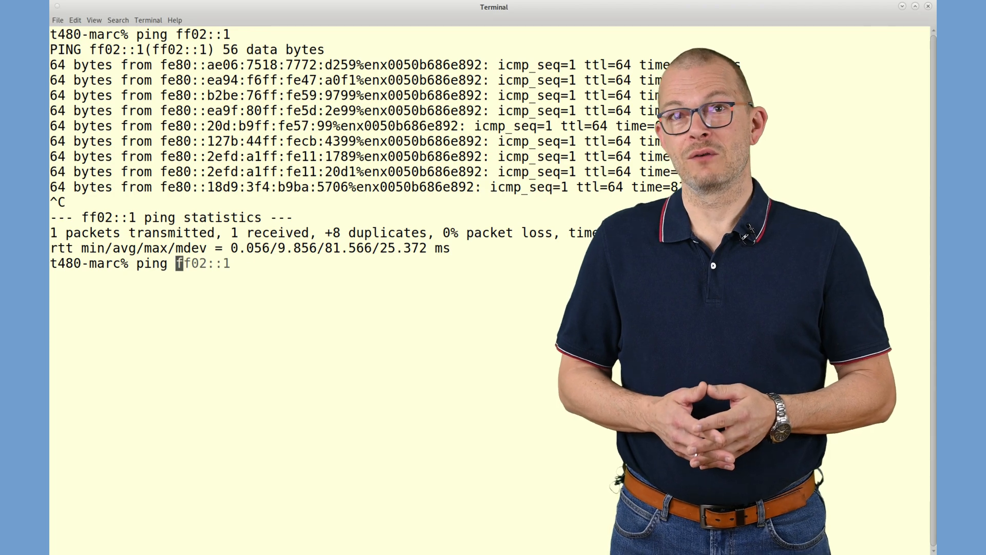
Ping the all-routers address ff02::2 and stop it after four replies with 0% loss.
key("BackSpace")
type("2::2")
key("Return")
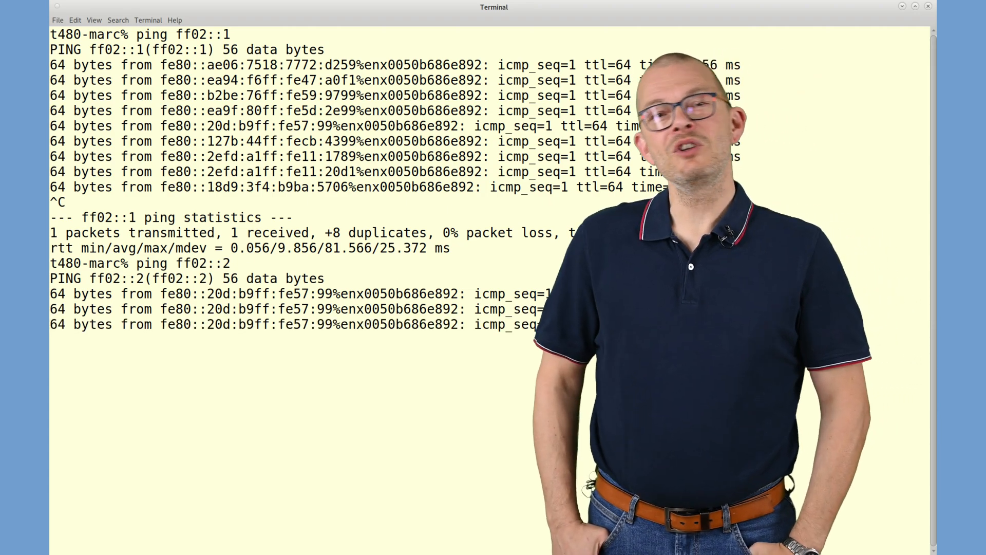
key("ctrl+c")
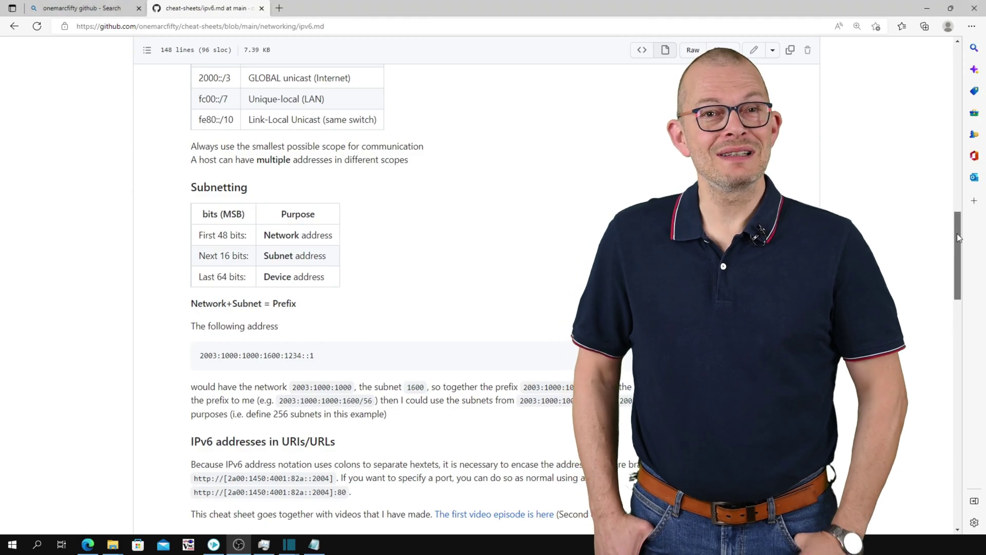
left_click_drag(957, 234, 954, 275)
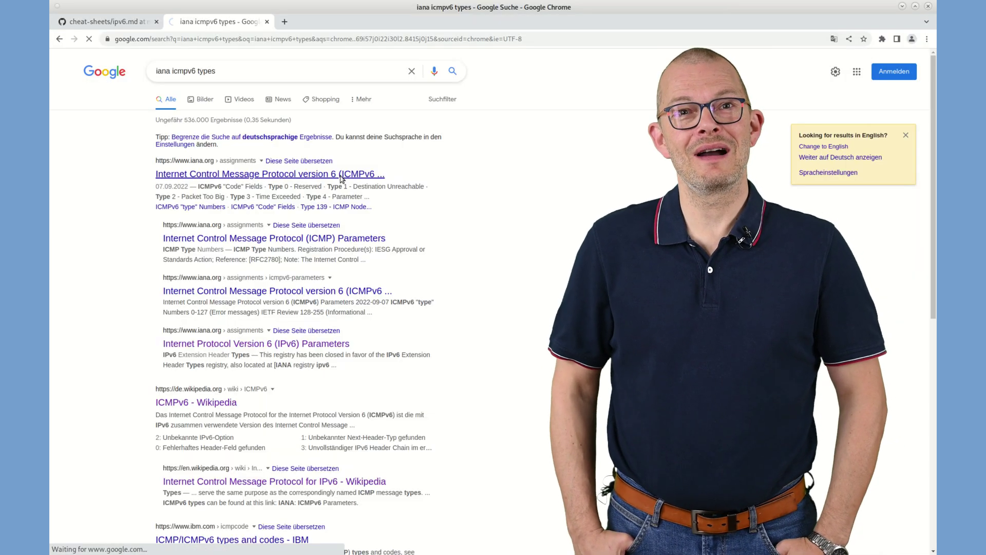
Show the IANA ICMPv6 Parameters registry at 150% zoom, jumping to Type 1 Destination Unreachable.
left_click(343, 177)
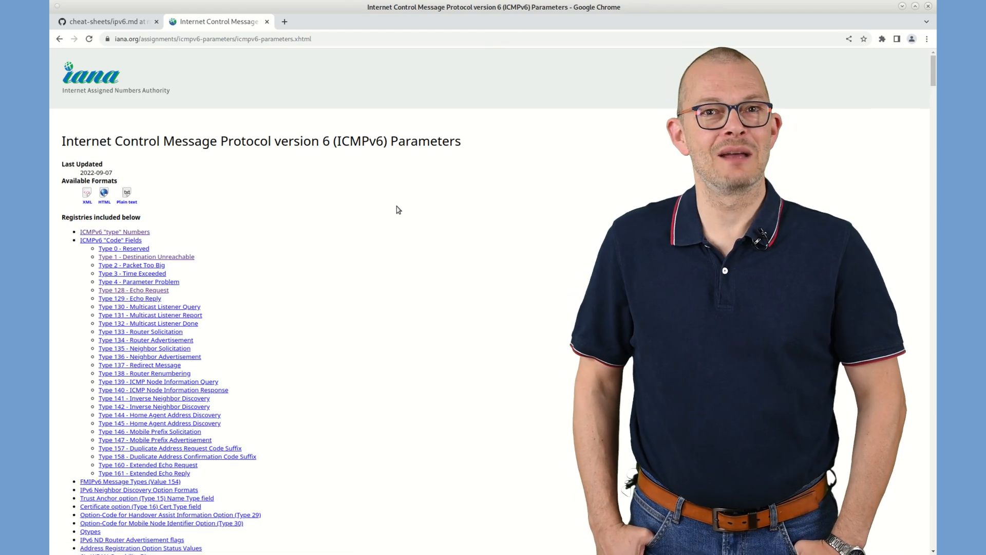
key("ctrl+plus")
key("ctrl+plus")
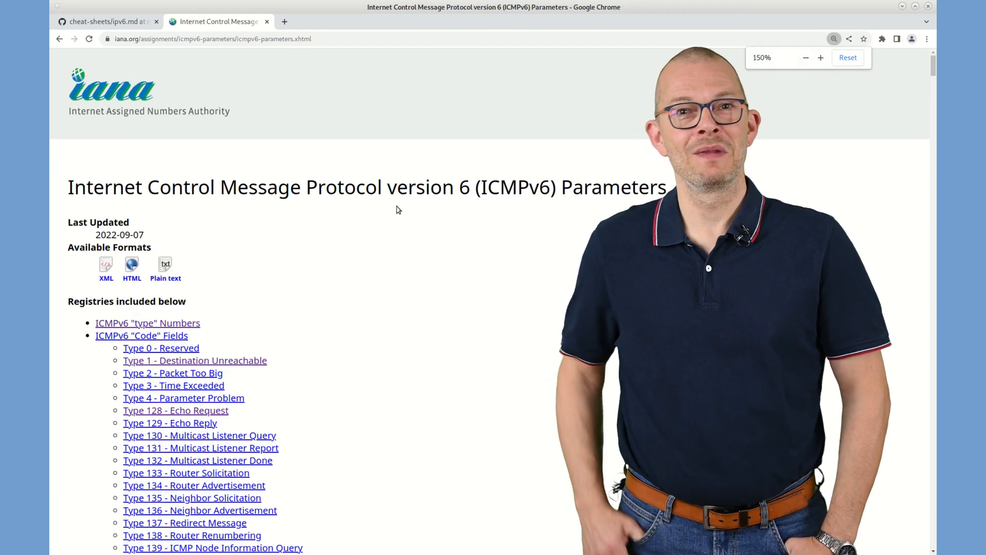
scroll(269, 306, "down", 3)
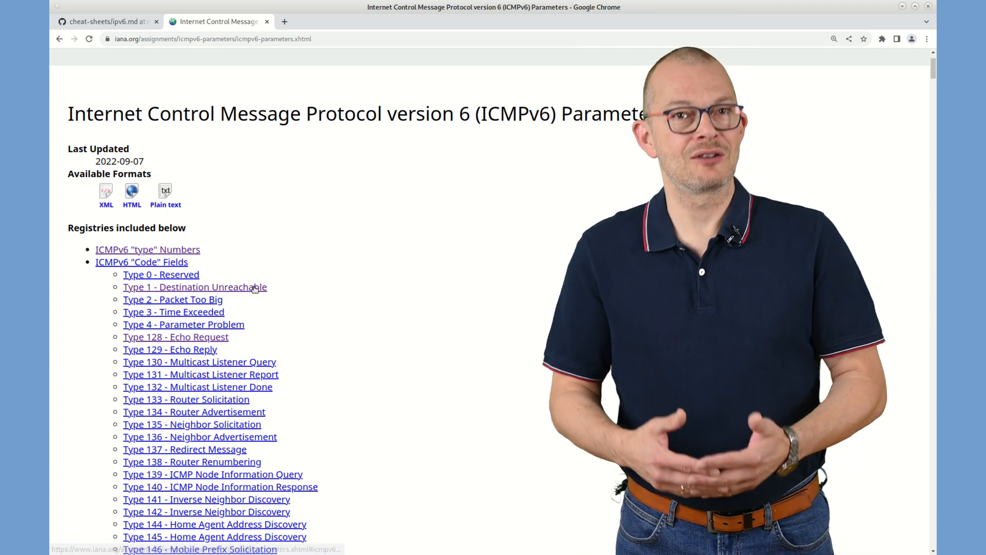
left_click(195, 287)
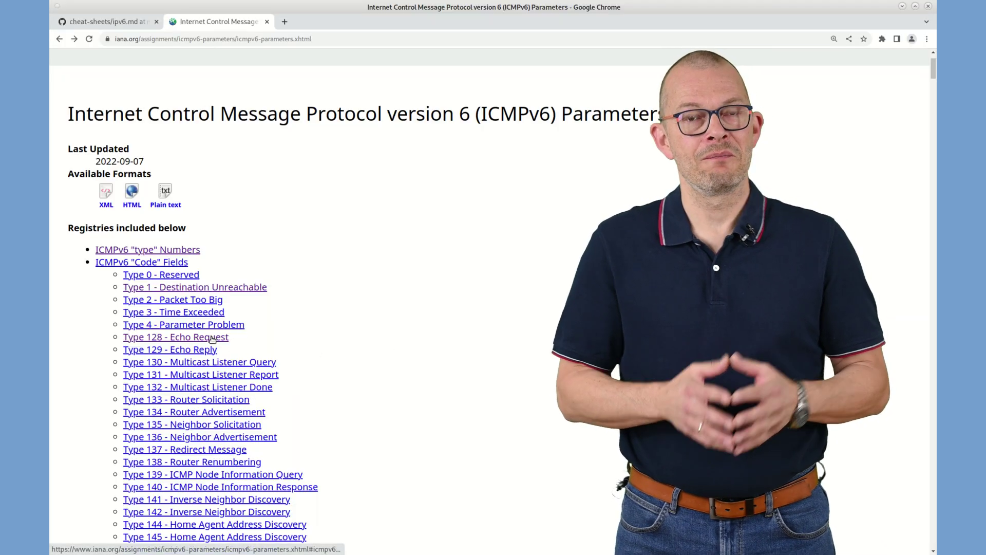
Jump to the Type 128 Echo Request entry in the IANA registry.
left_click(212, 337)
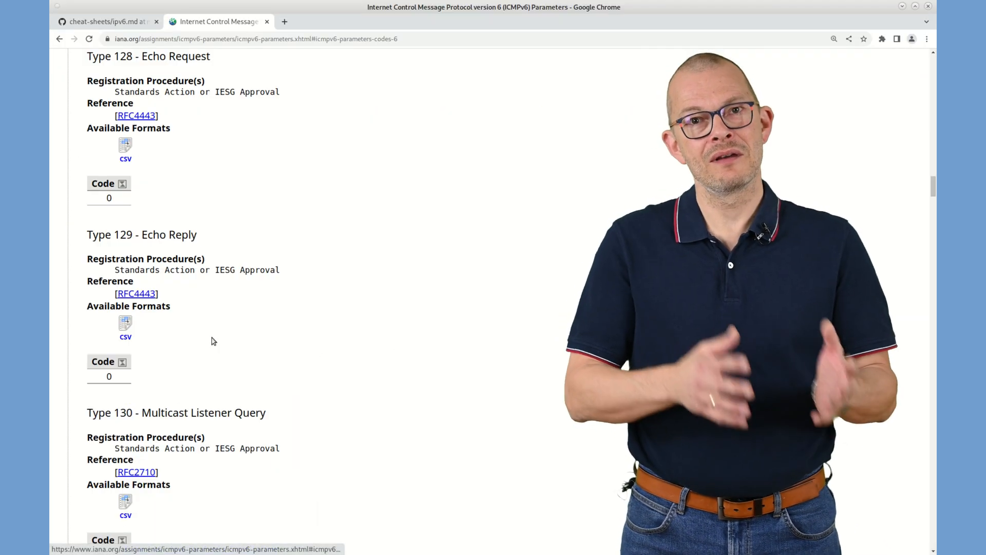
scroll(327, 248, "up", 1)
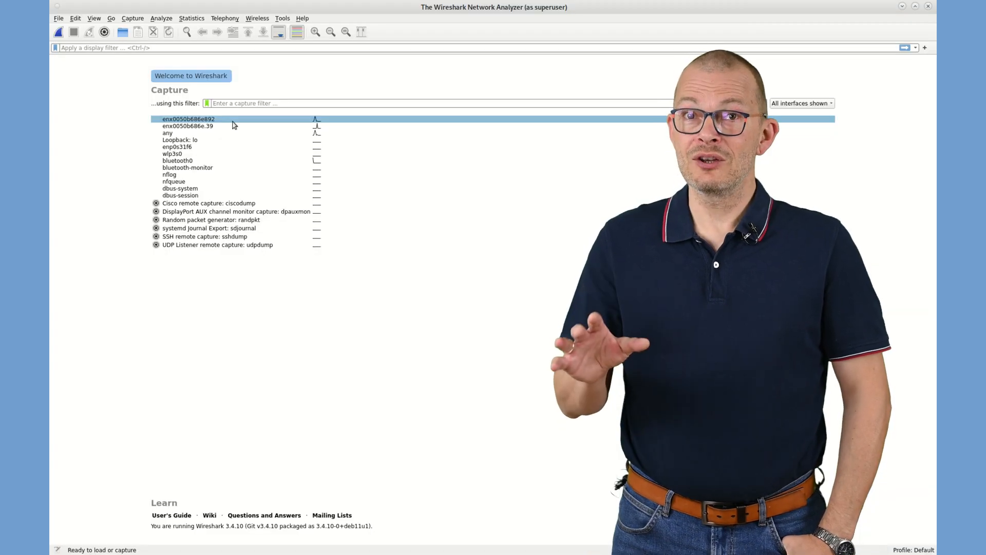
Start a live capture on interface enx0050b686e892.
double_click(234, 124)
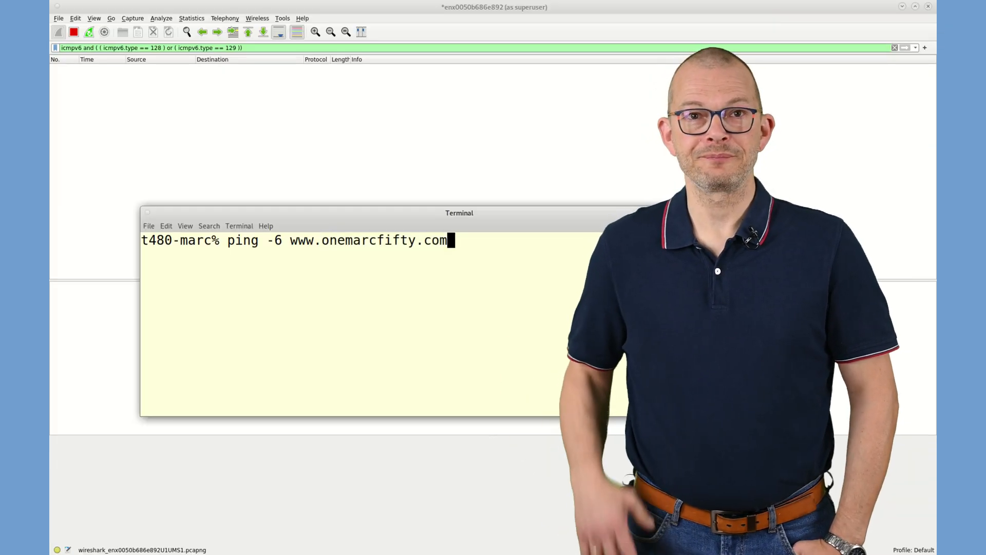
key("Return")
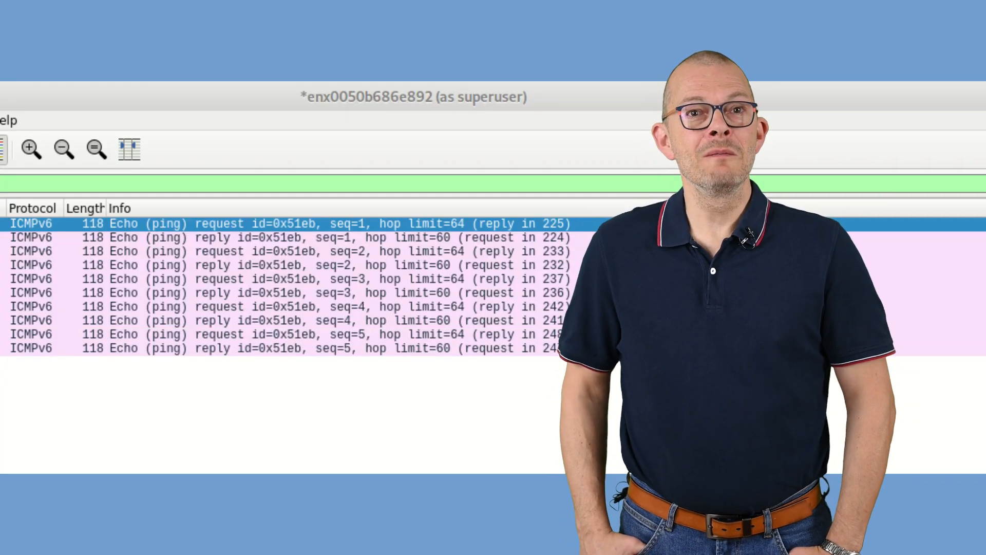
key("ctrl+c")
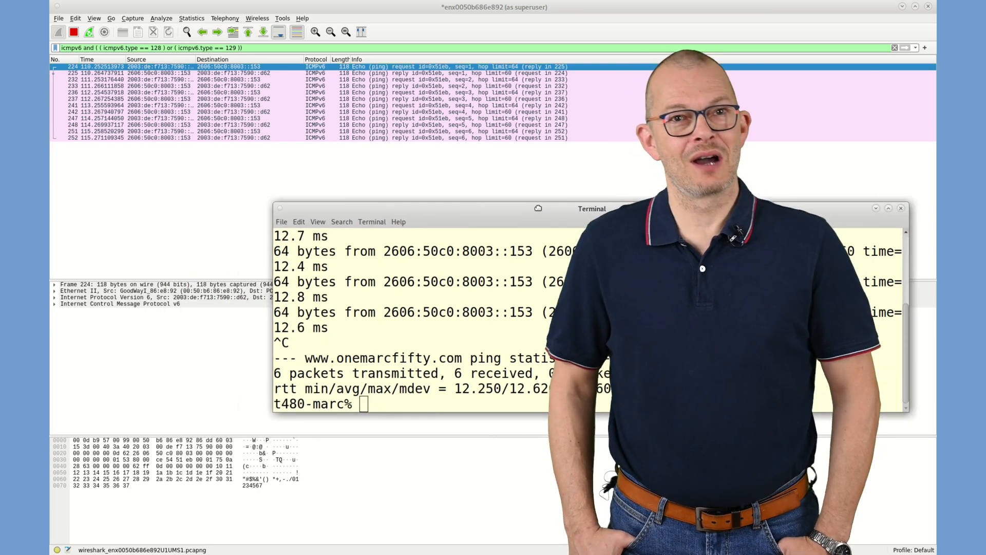
Review the first echo request's ICMPv6 fields, IPv6 source/destination addresses and payload, then the matching reply.
left_click(218, 73)
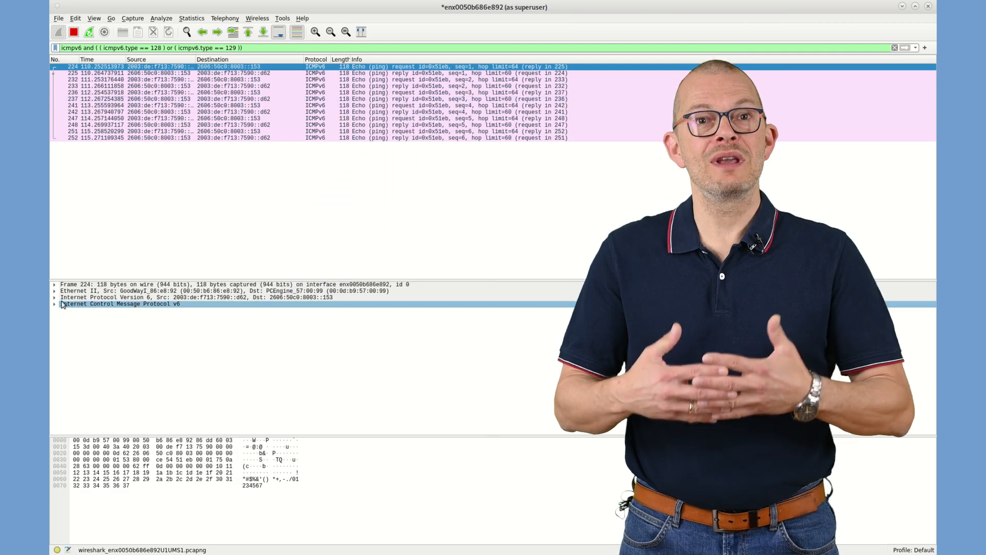
left_click(54, 303)
left_click_drag(16, 85, 53, 175)
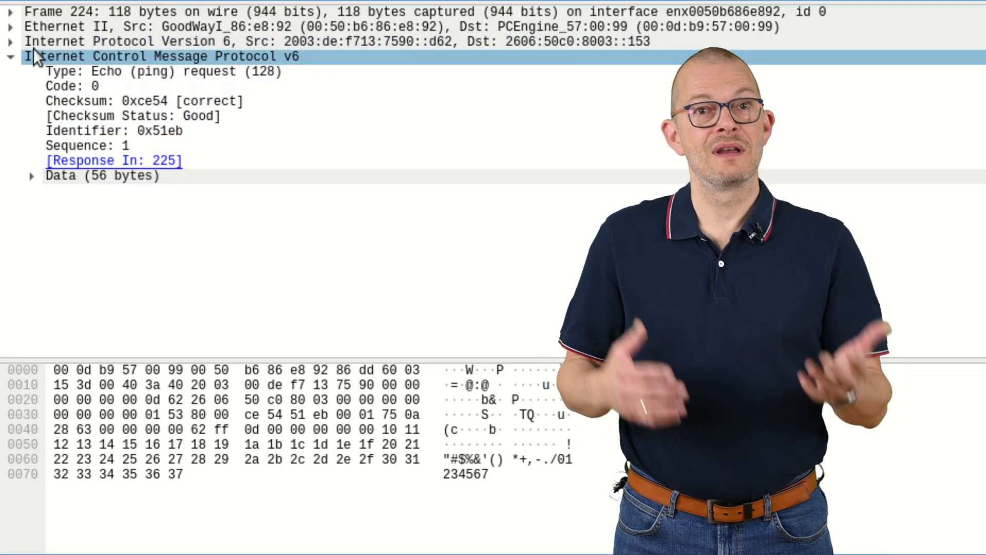
left_click(10, 41)
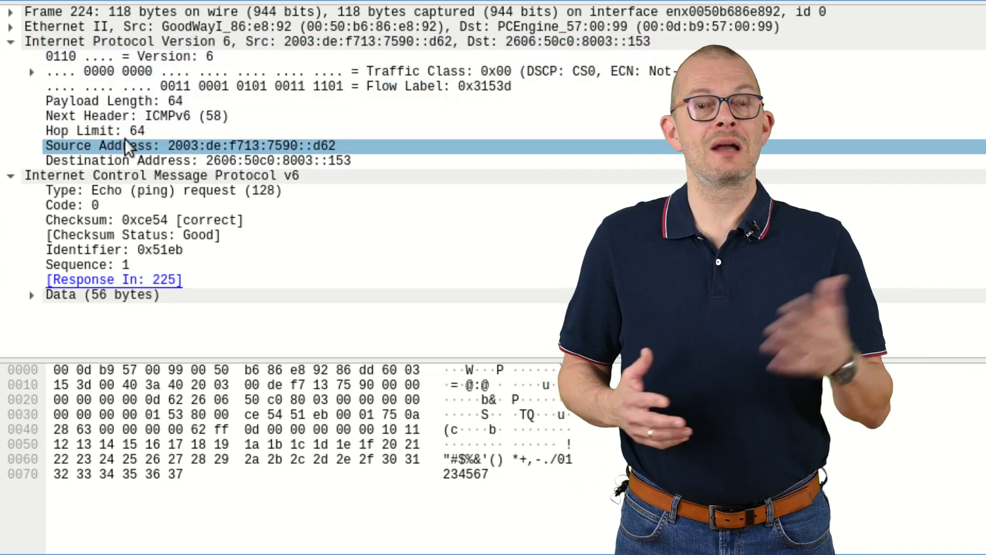
left_click(129, 145)
left_click(182, 156)
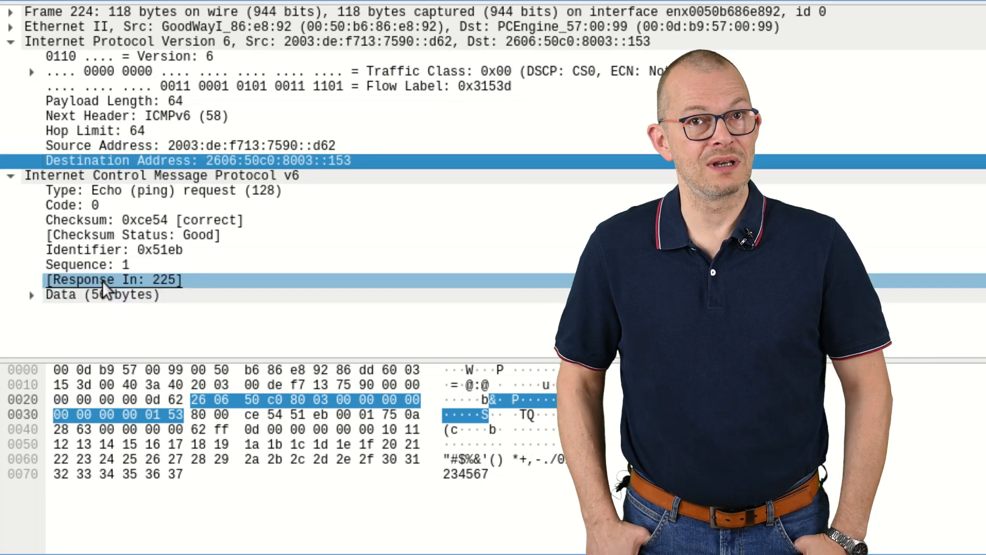
left_click(31, 294)
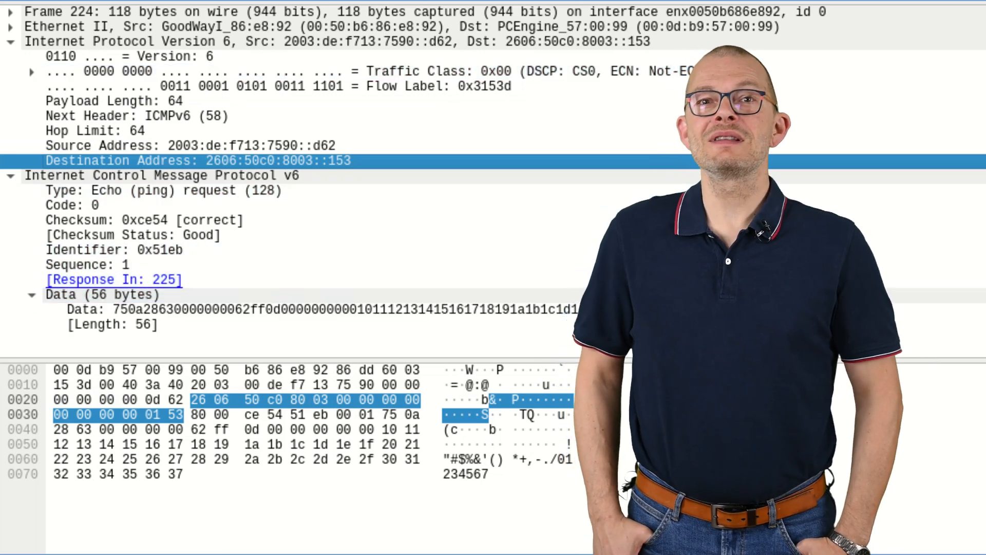
key("Down")
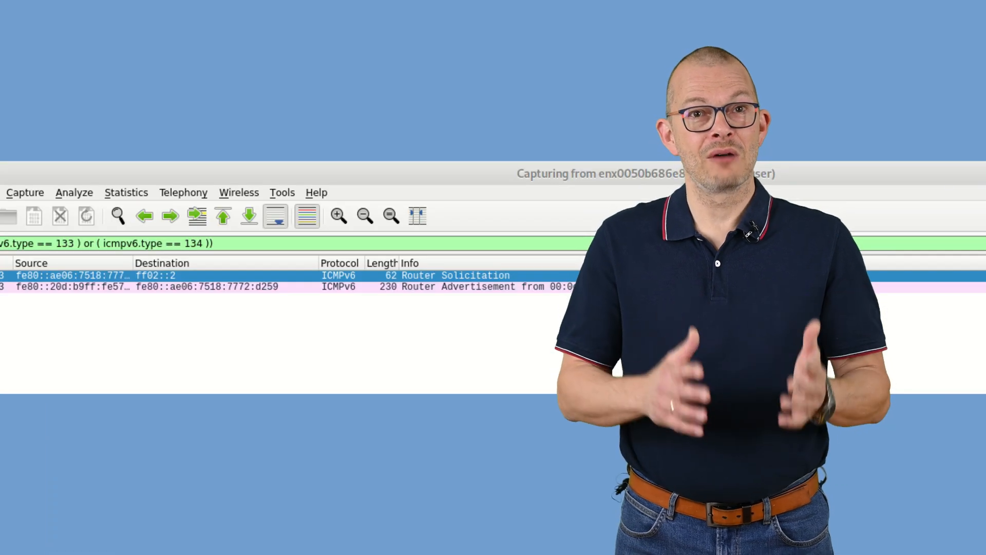
Expand the Router Advertisement's route information options for fdfd:f00d:cafe::/48 and 2003:de:f713:7500::/56 with their flags.
left_click(192, 285)
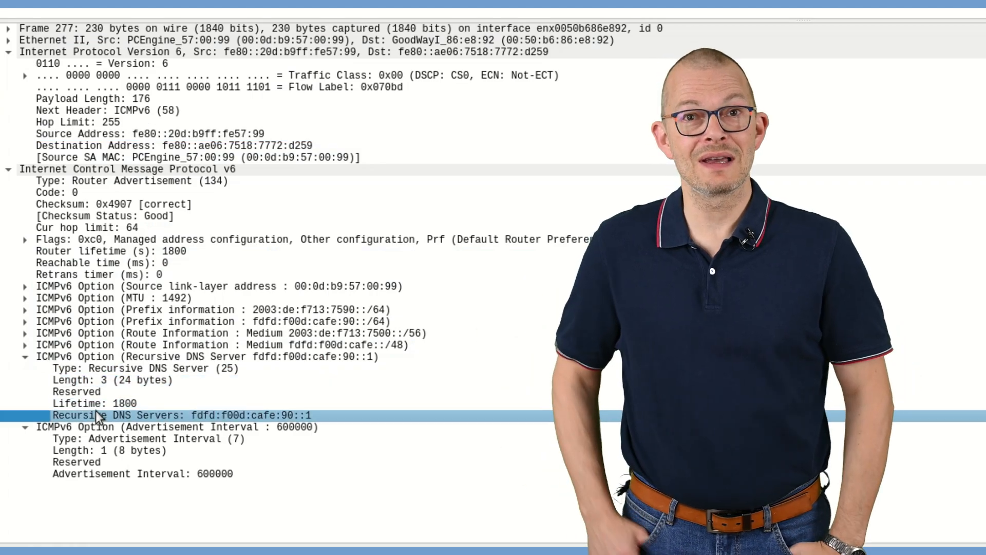
left_click(26, 344)
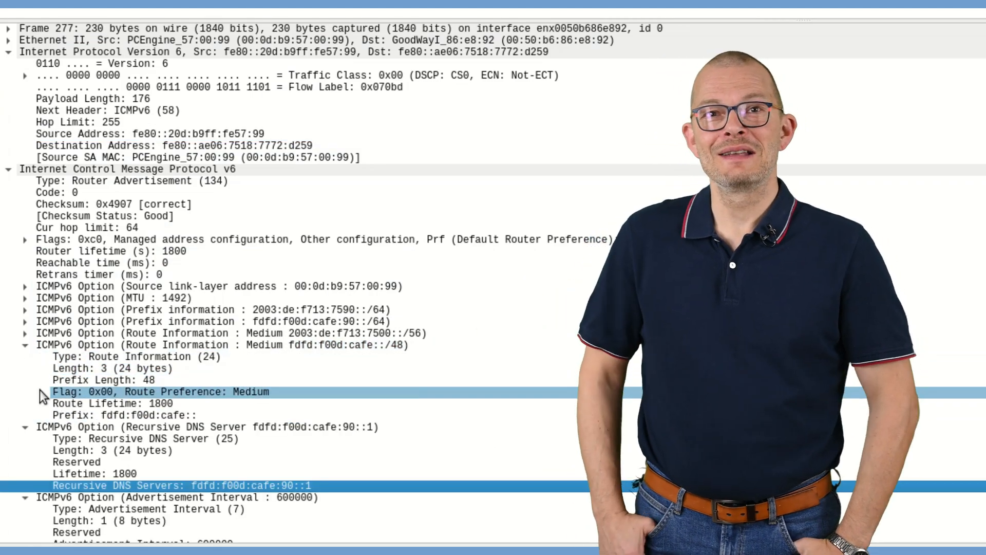
left_click(42, 392)
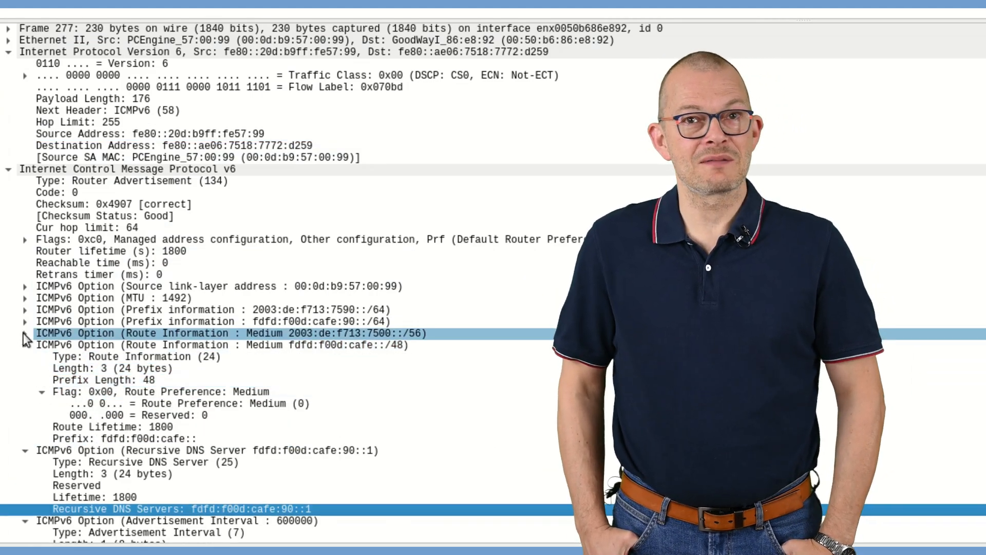
left_click(23, 333)
left_click(40, 381)
Expand the prefix options fdfd:f00d:cafe:90::/64 and 2003:de:f713:7590::/64 with on-link/autonomous flags and lifetimes.
left_click(26, 347)
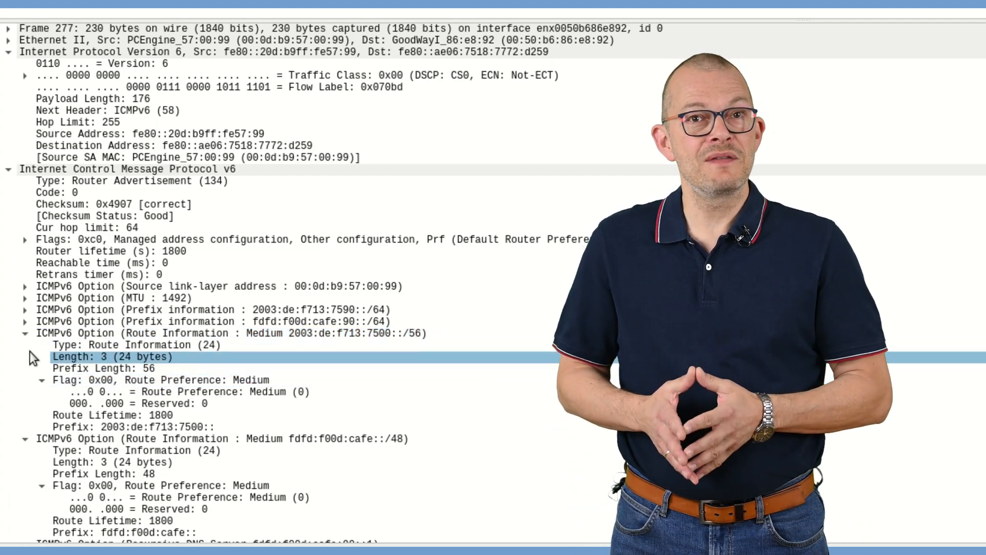
left_click(26, 322)
left_click(43, 369)
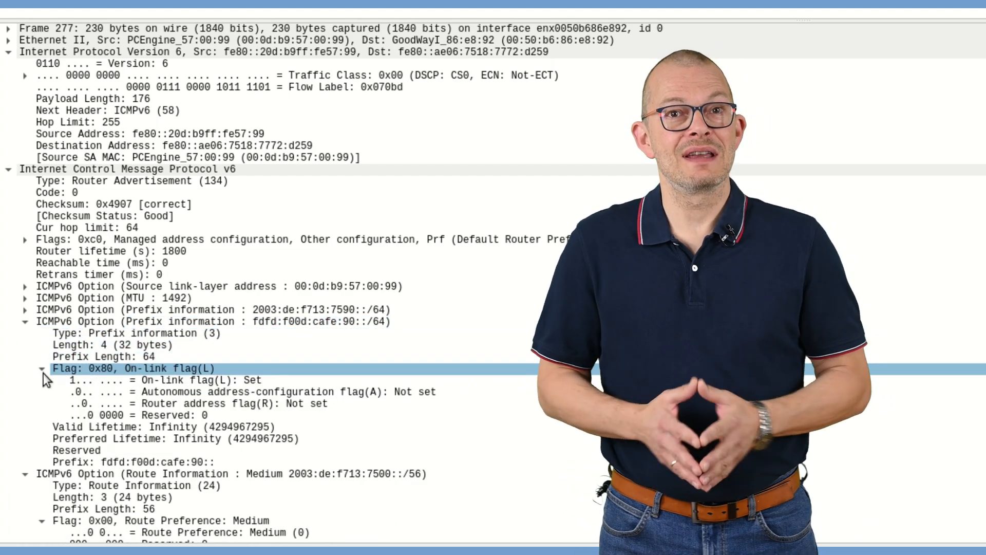
left_click(78, 380)
left_click(274, 392)
left_click(31, 310)
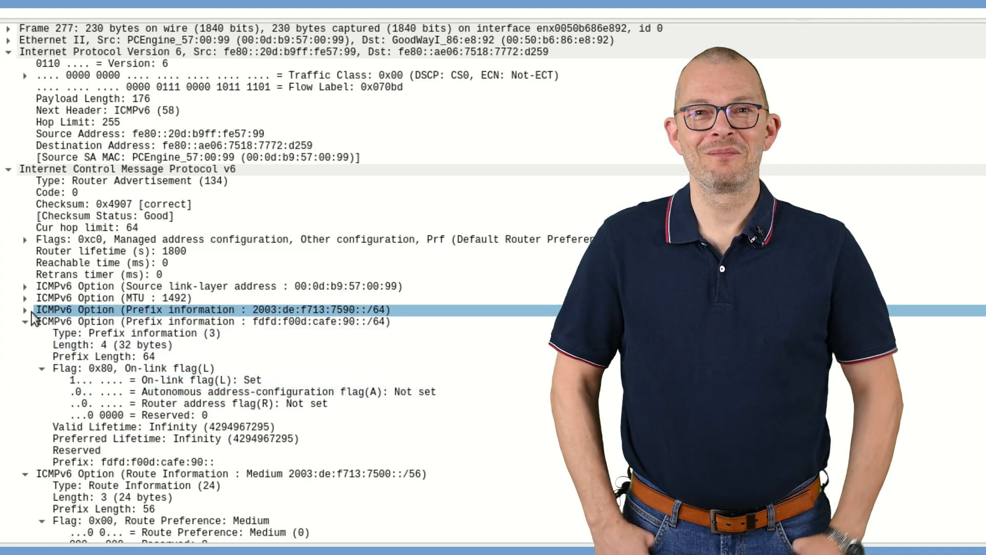
left_click(60, 357)
left_click(132, 437)
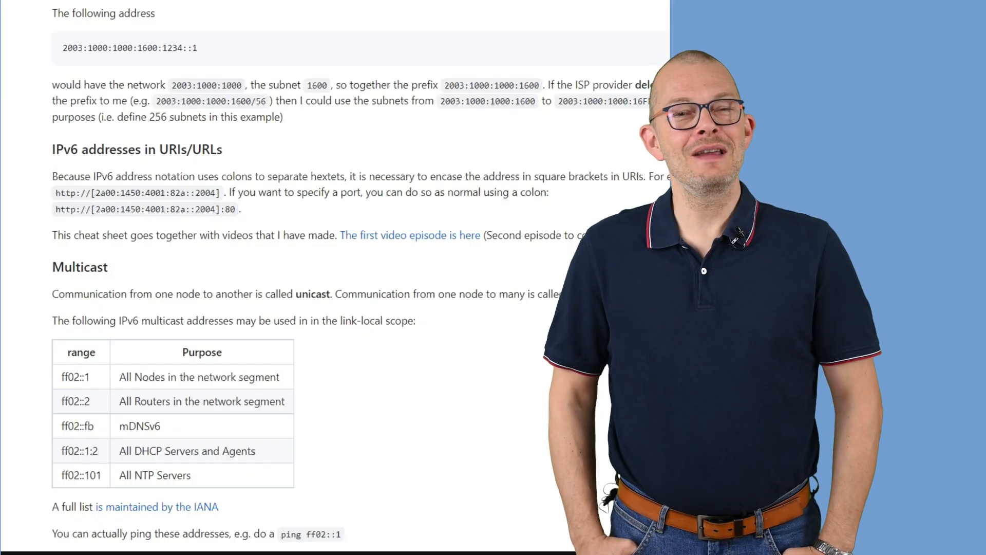
scroll(308, 277, "down", 3)
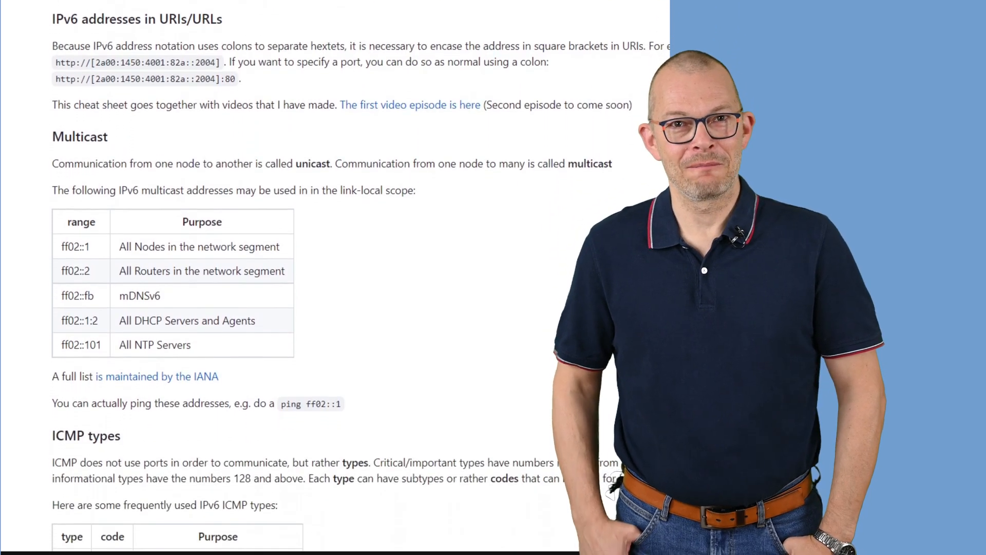
scroll(309, 278, "down", 3)
scroll(308, 277, "down", 2)
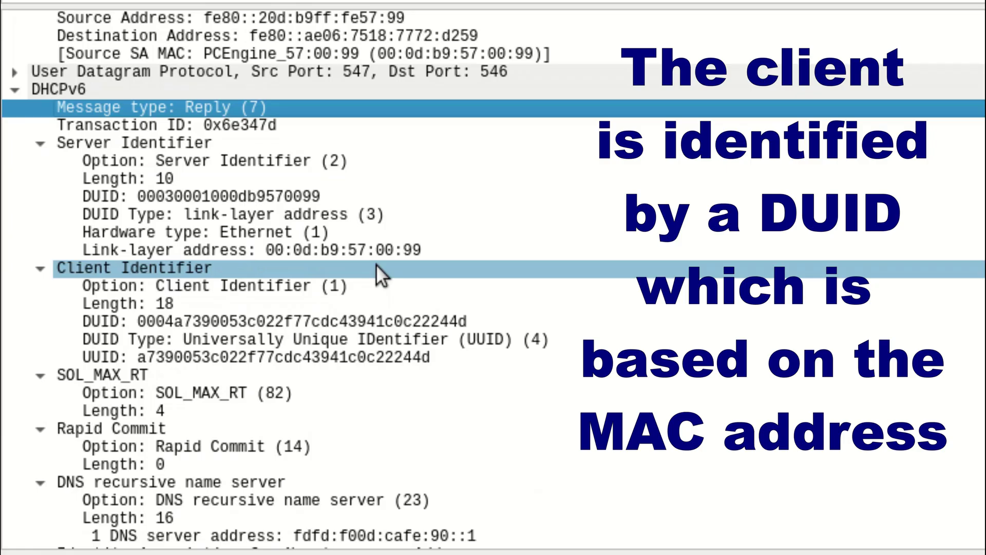
Examine the DHCPv6 reply's client identifier DUID and non-temporary address association.
left_click(393, 206)
scroll(392, 206, "down", 2)
left_click(398, 178)
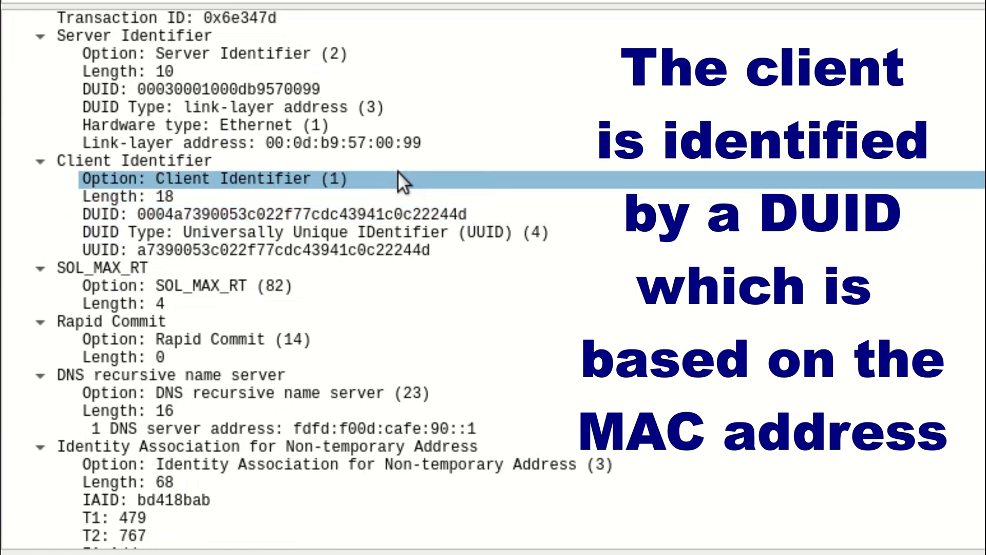
left_click(491, 250)
scroll(501, 247, "down", 3)
left_click(513, 250)
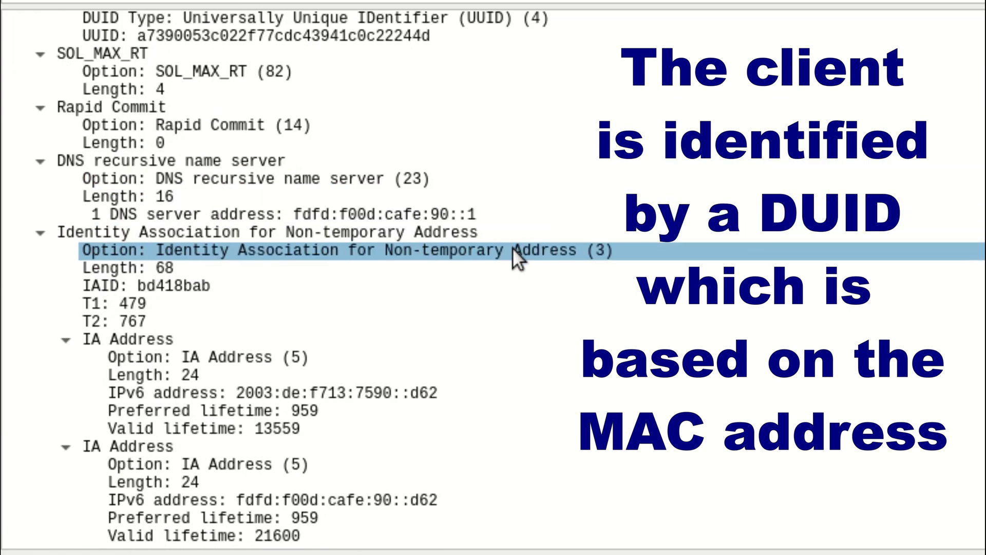
Point out the assigned addresses 2003:de:f713:7590::d62 and fdfd:f00d:cafe:90::d62 and DNS server fdfd:f00d:cafe:90::1.
left_click(497, 357)
left_click(494, 375)
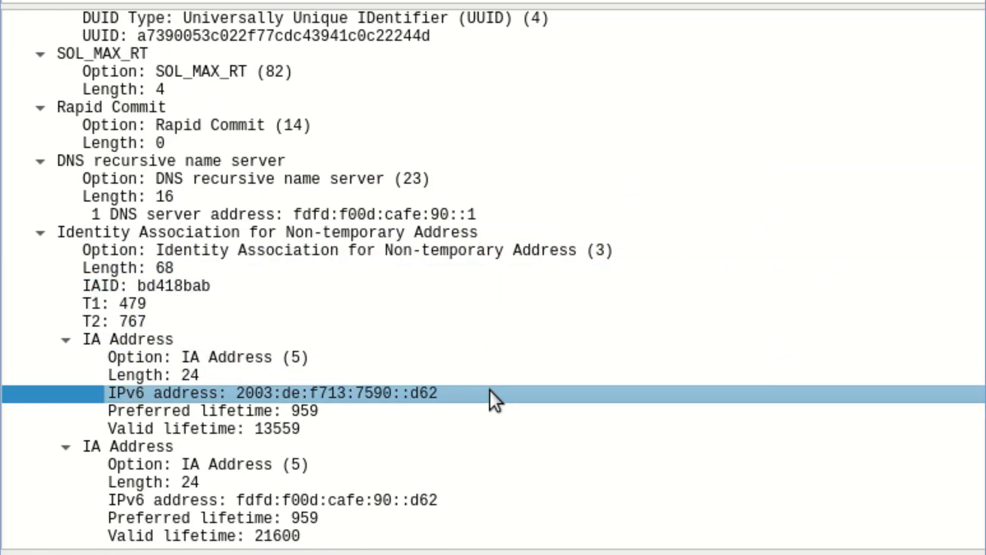
left_click(489, 407)
left_click(477, 447)
left_click(472, 497)
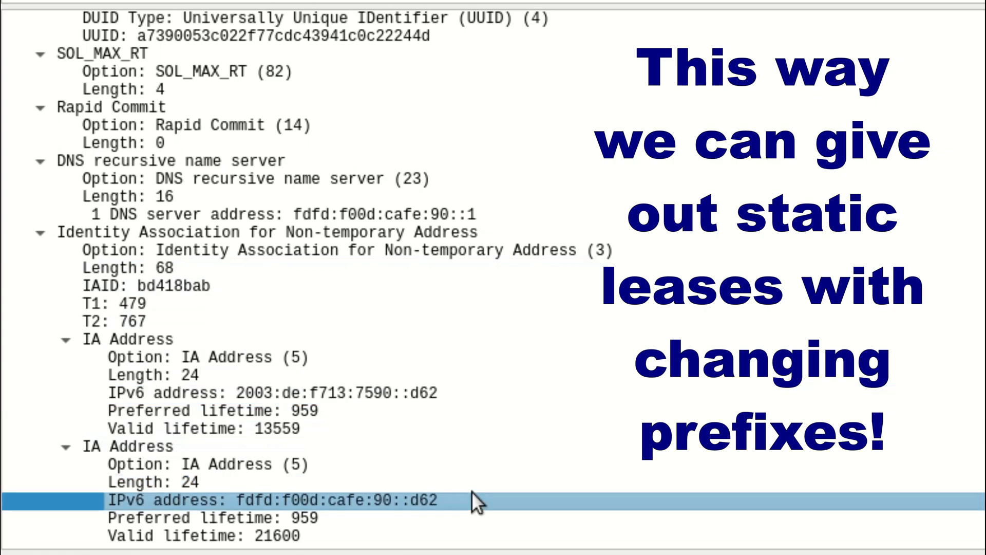
left_click(484, 215)
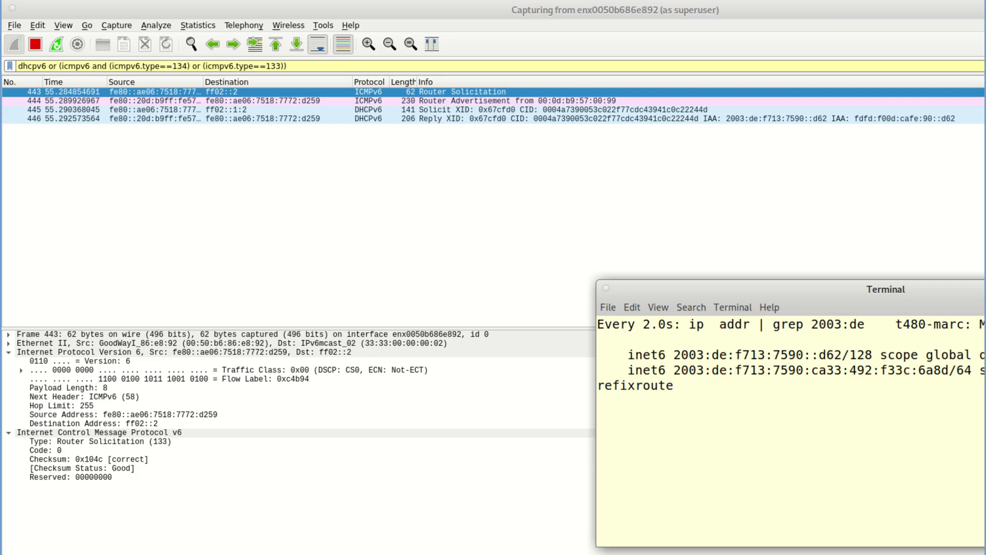
Highlight the client's second global 2003:de IPv6 address in the Terminal watch output.
double_click(731, 371)
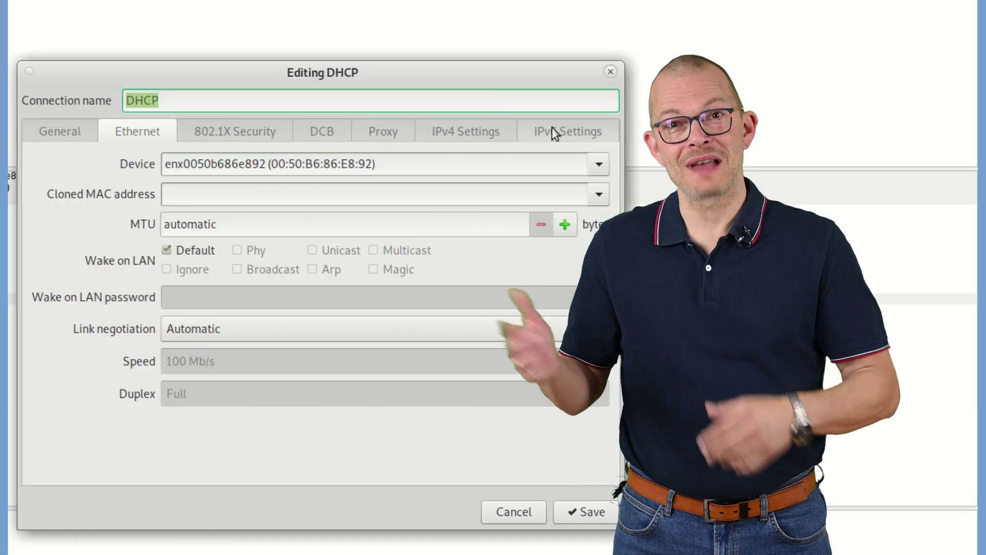
Show the DHCP connection's IPv6 settings and keep the addressing Method at Automatic.
left_click(552, 127)
left_click(599, 165)
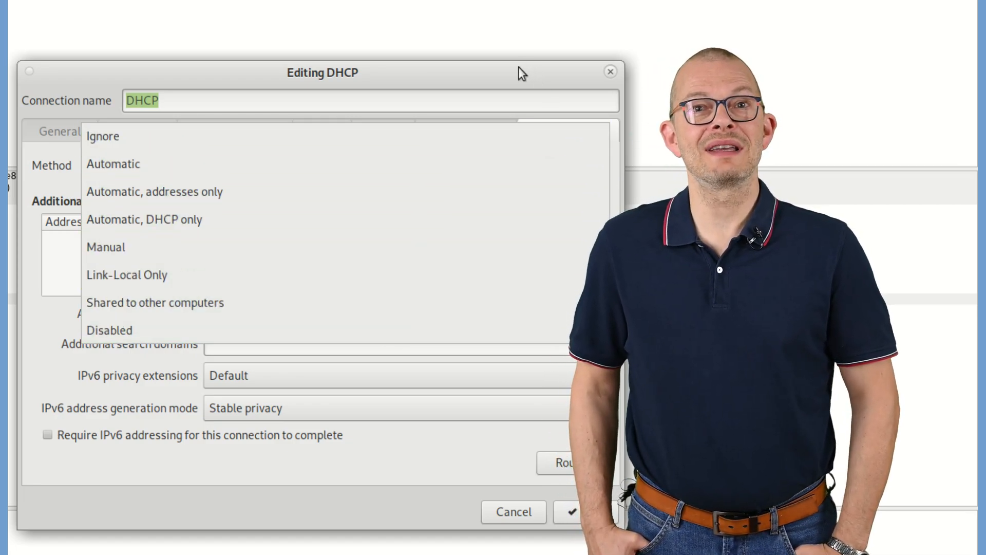
left_click(523, 75)
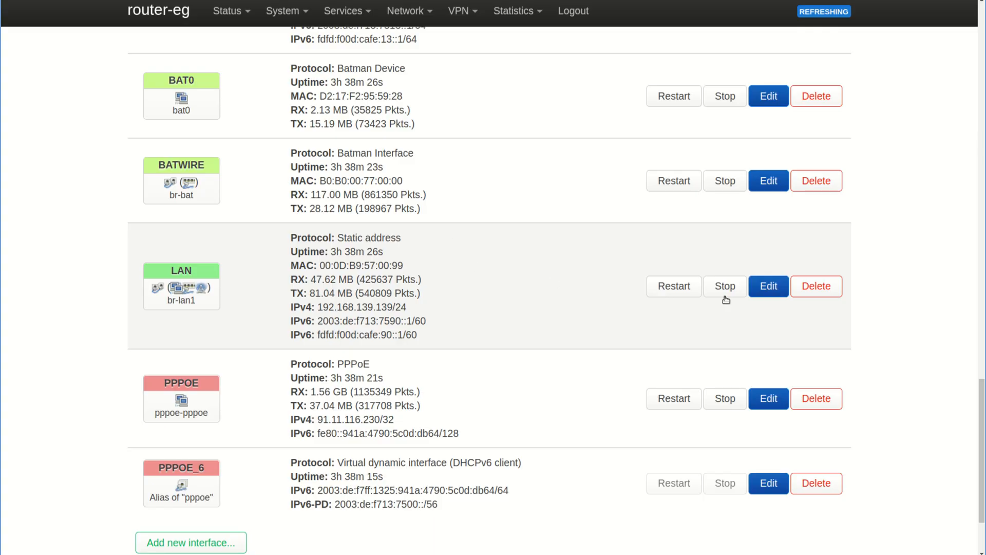
Edit the LAN interface and reveal its IPv6 RA flags: SLAAC with managed and other config set.
left_click(768, 286)
left_click(313, 212)
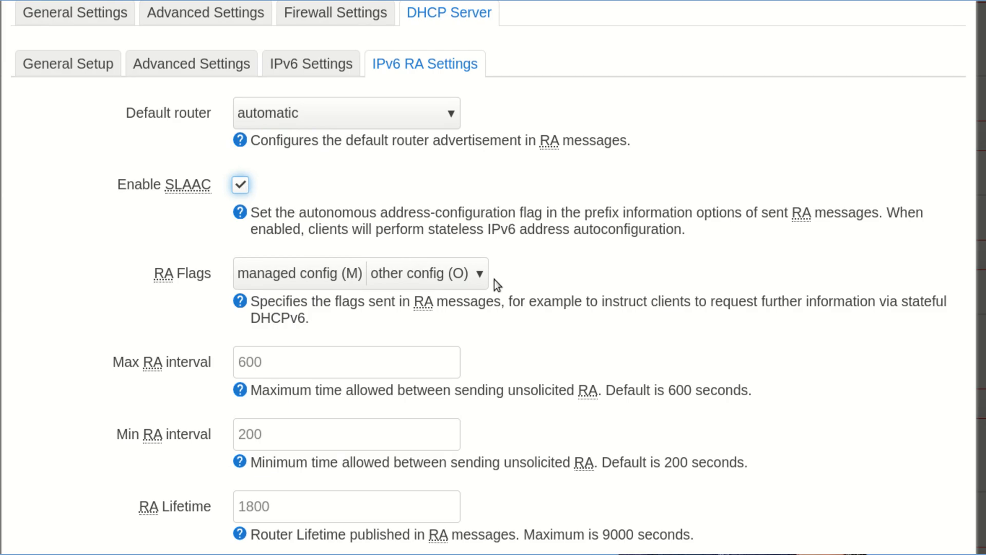
left_click(479, 273)
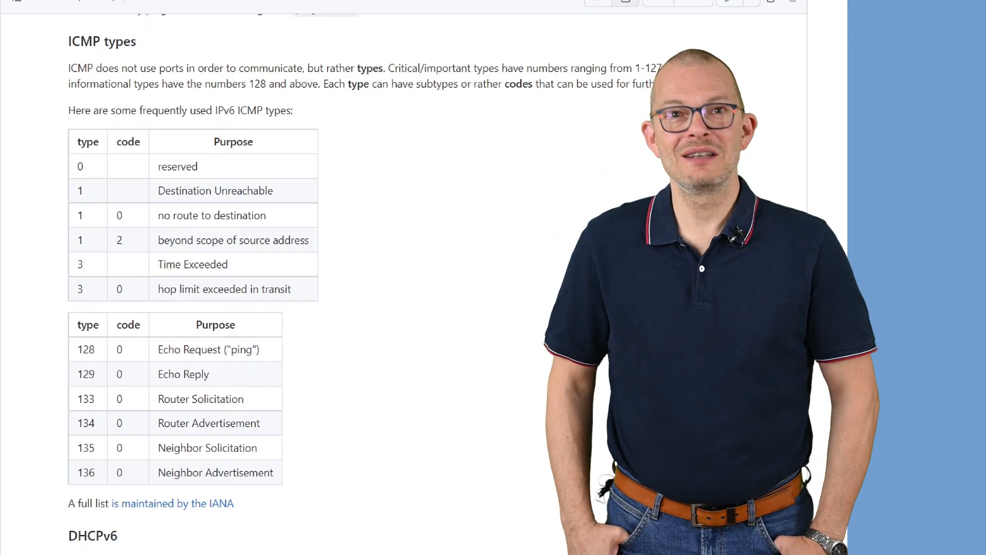
scroll(308, 278, "down", 3)
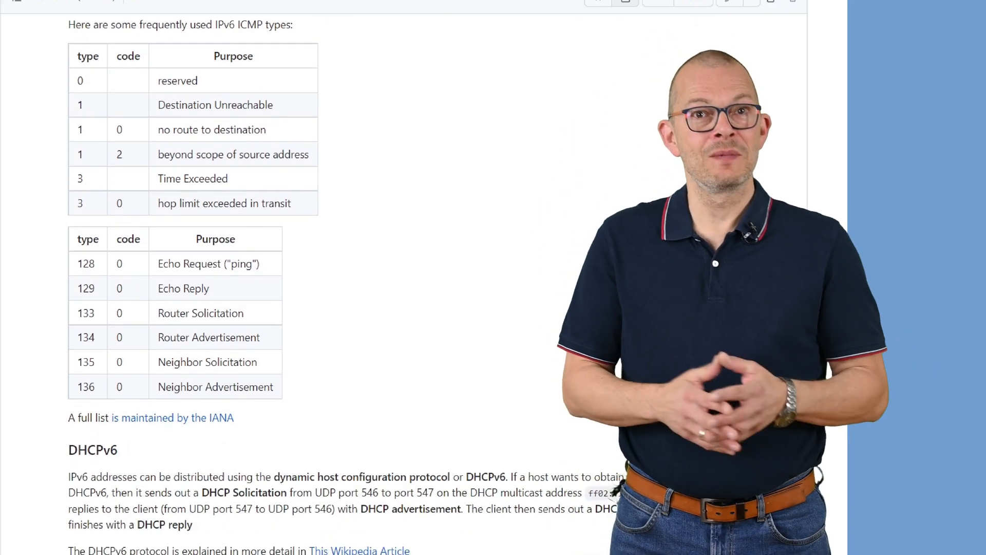
scroll(308, 278, "down", 1)
scroll(308, 277, "down", 2)
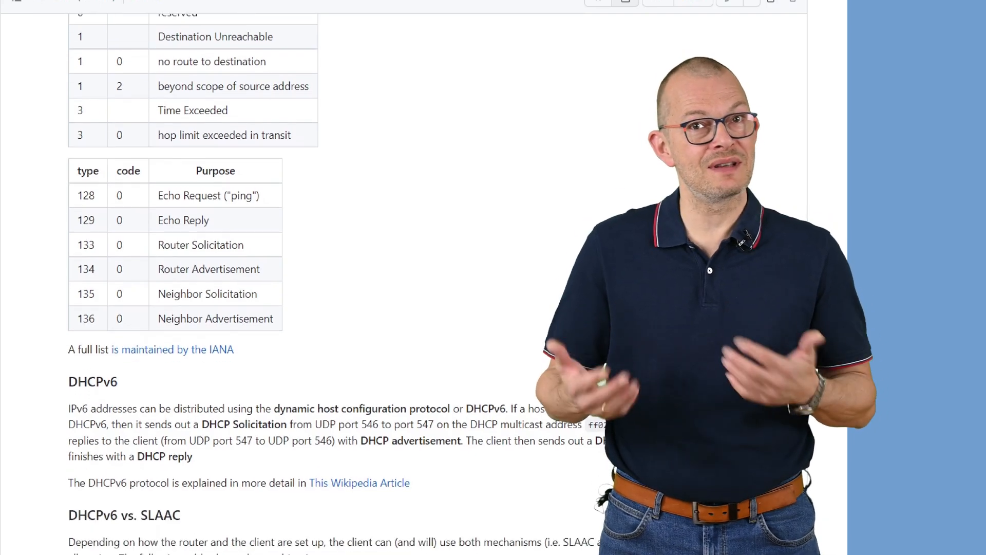
scroll(308, 278, "down", 2)
scroll(308, 278, "down", 1)
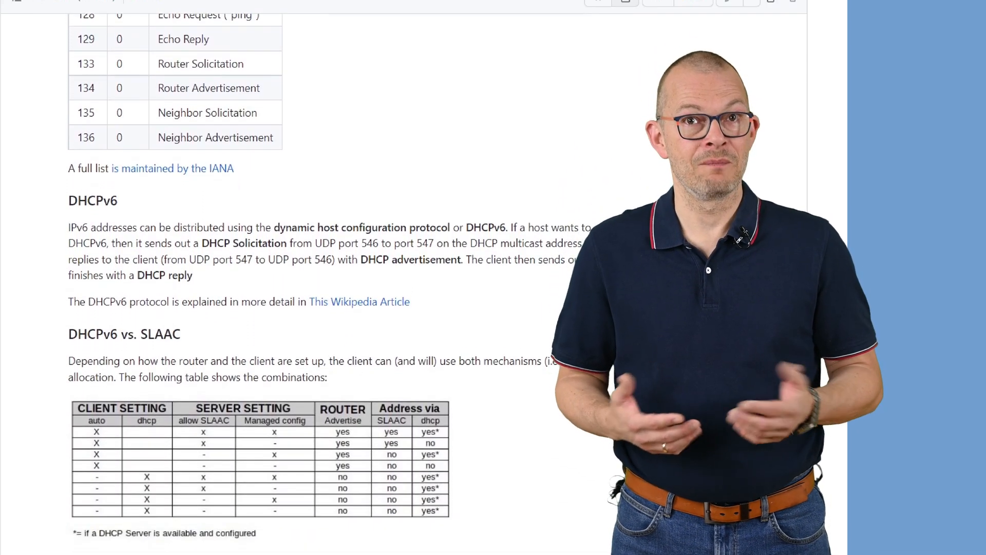